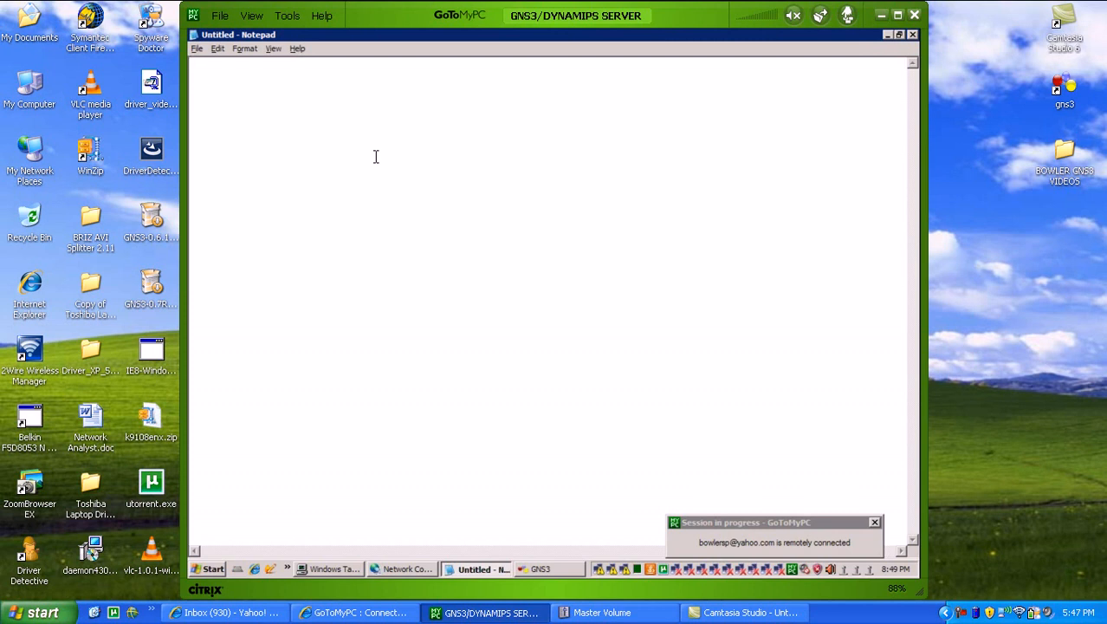
List the server hardware in the blank note on separate lines: "Q9550 CPU", "MSI X48C Platinum" and "4 gig ddr3 ram".
{"action": "type", "text": "Q9550 CPU"}
{"action": "type", "text": "I"}
{"action": "key", "text": "BackSpace"}
{"action": "type", "text": "MSI X48C"}
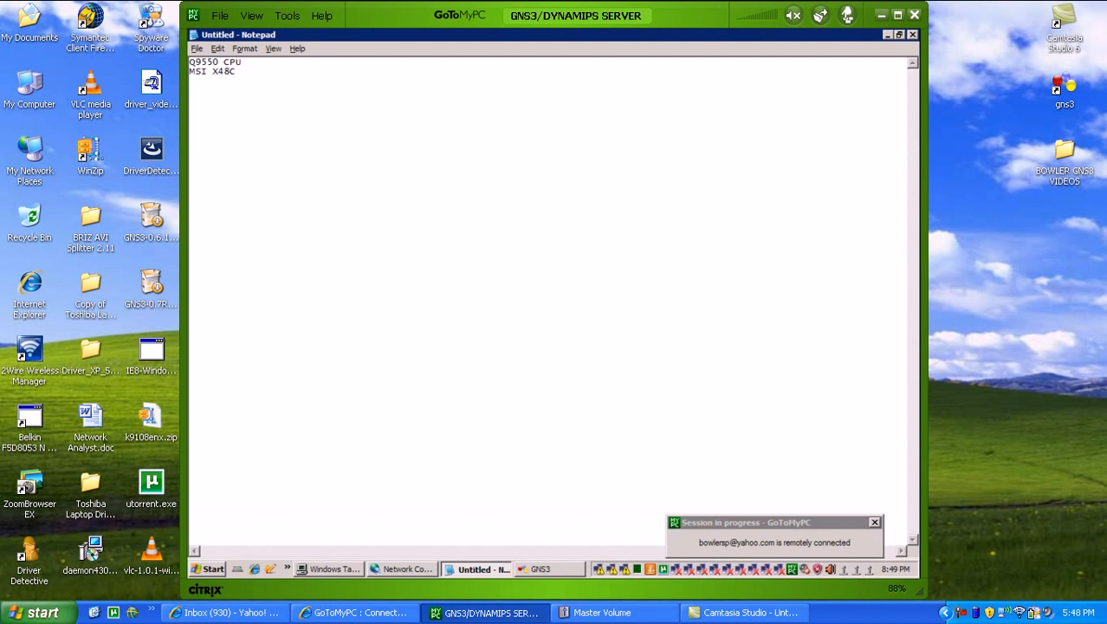
{"action": "type", "text": " Plati"}
{"action": "type", "text": "num "}
{"action": "type", "text": "4 gig dd"}
{"action": "type", "text": "r3 ram"}
{"action": "key", "text": "Return"}
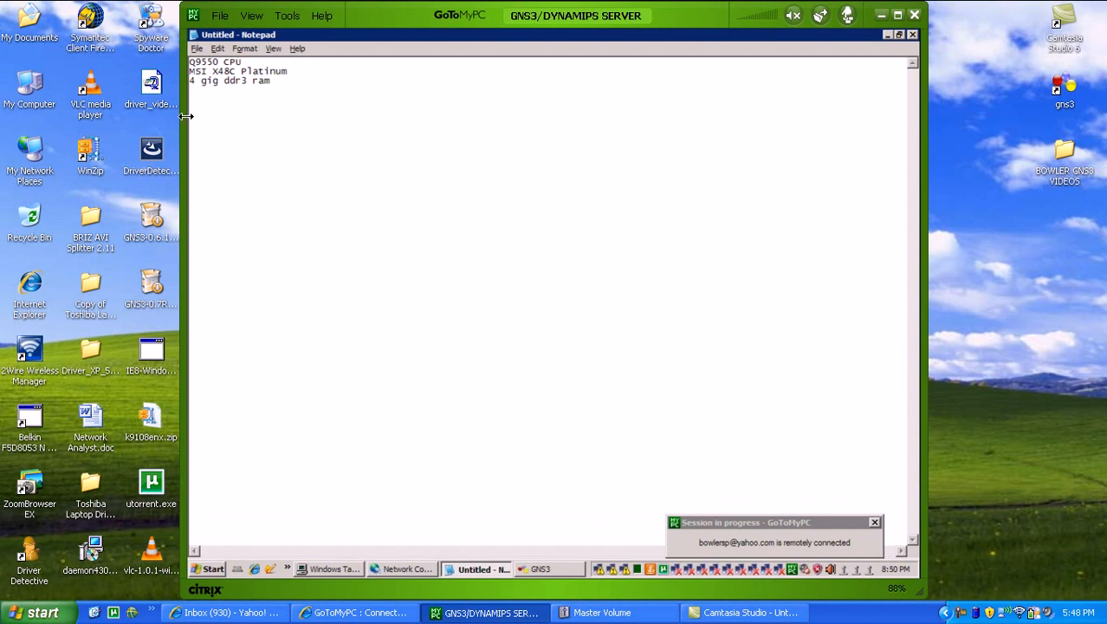
Add the line "3 quad port NIC's" below the RAM entry in the hardware list.
{"action": "left_click", "coordinate": [222, 71]}
{"action": "left_click", "coordinate": [287, 99]}
{"action": "type", "text": "3 quad port NIC's"}
Look up the quad-port adapter's model in Network Connections at Local Area Connection 8, and return to the note.
{"action": "left_click", "coordinate": [401, 567]}
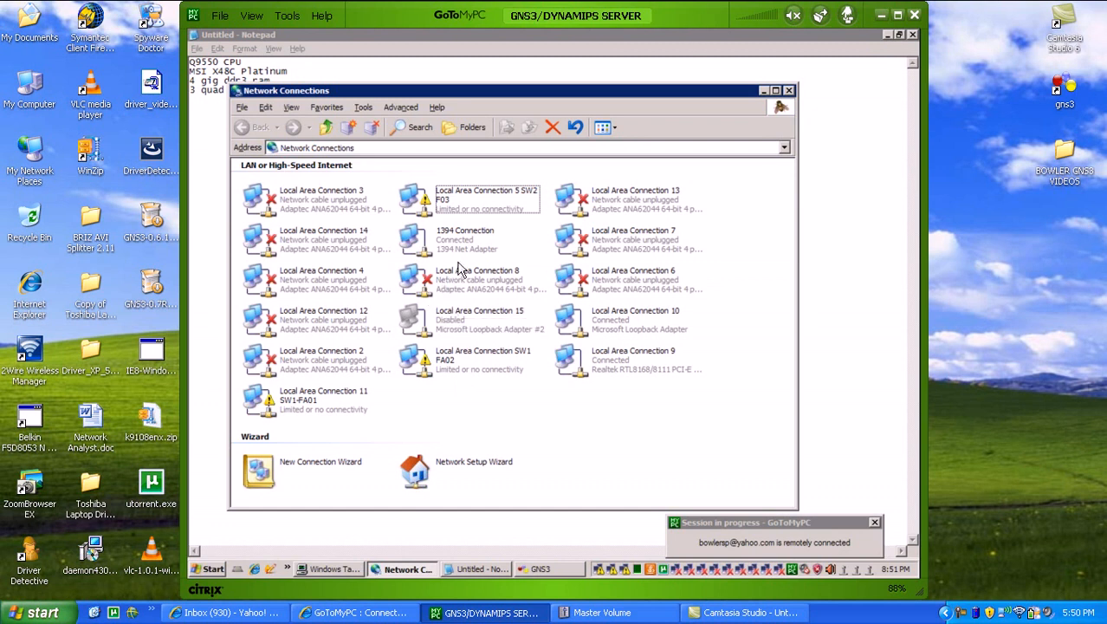
{"action": "left_click", "coordinate": [462, 297]}
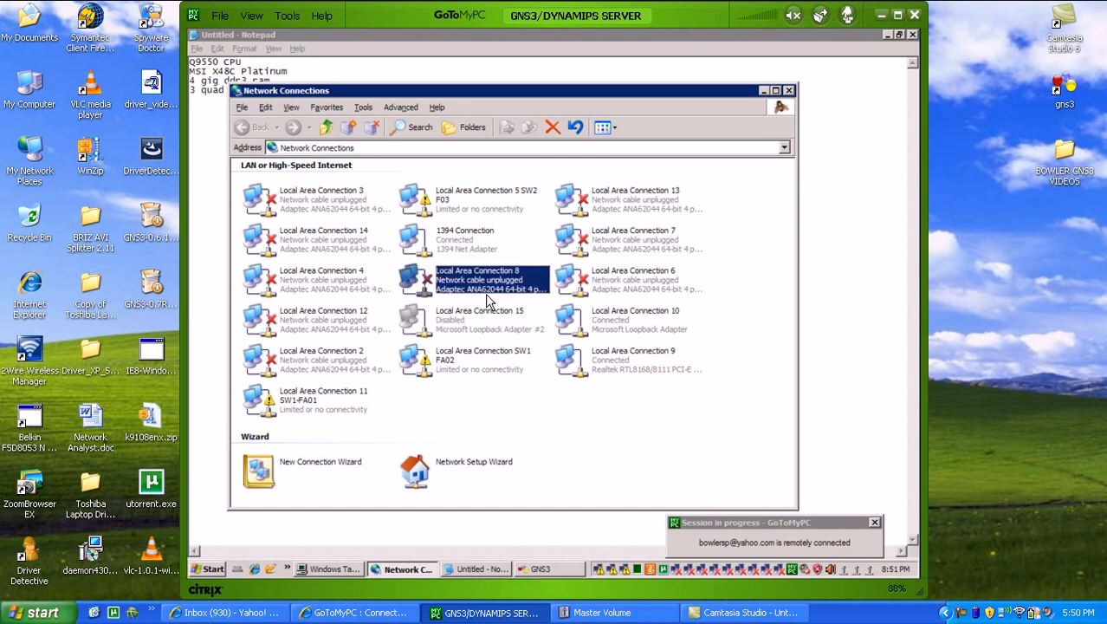
{"action": "left_click", "coordinate": [487, 297]}
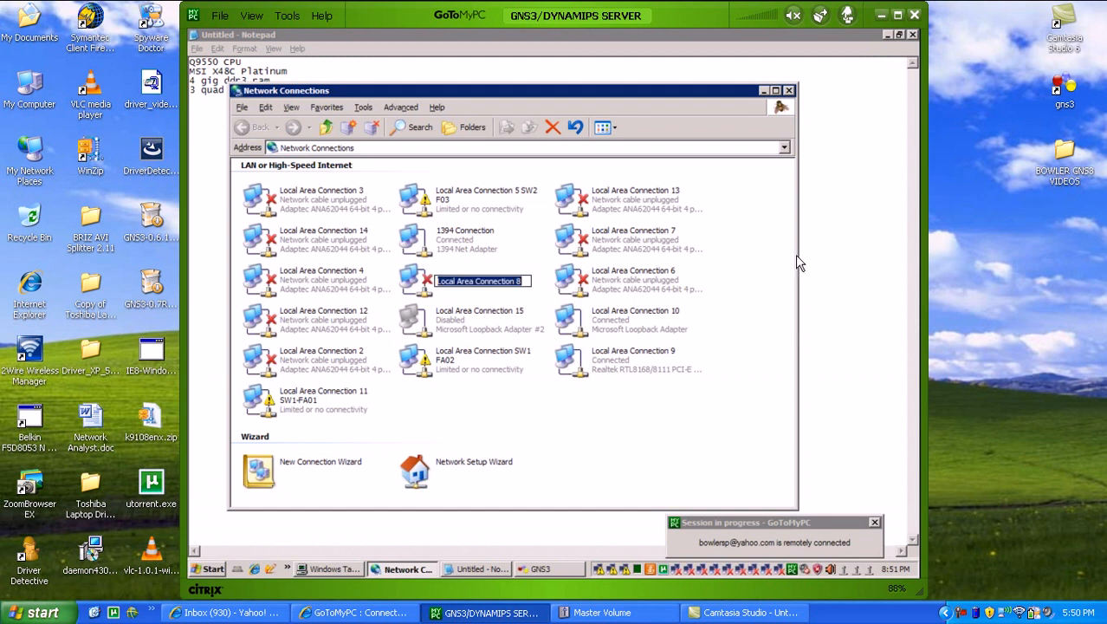
{"action": "left_click", "coordinate": [721, 269]}
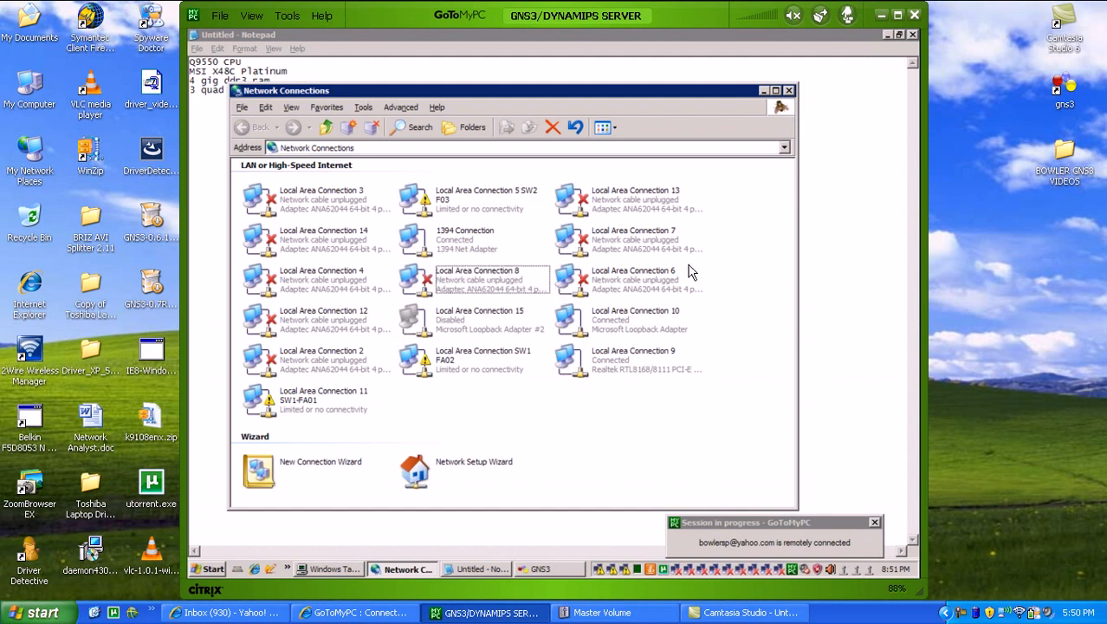
{"action": "left_click", "coordinate": [816, 232]}
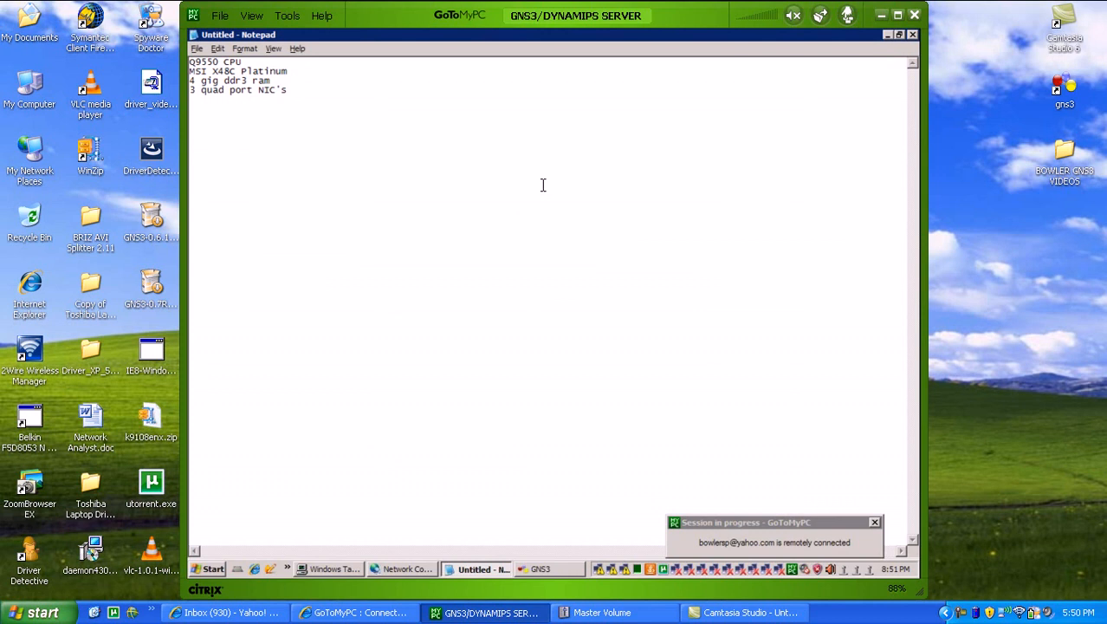
Append the model "(adaptec ANA62044)" to the quad port NIC line and begin a new line.
{"action": "type", "text": "(adaptec ANA62044"}
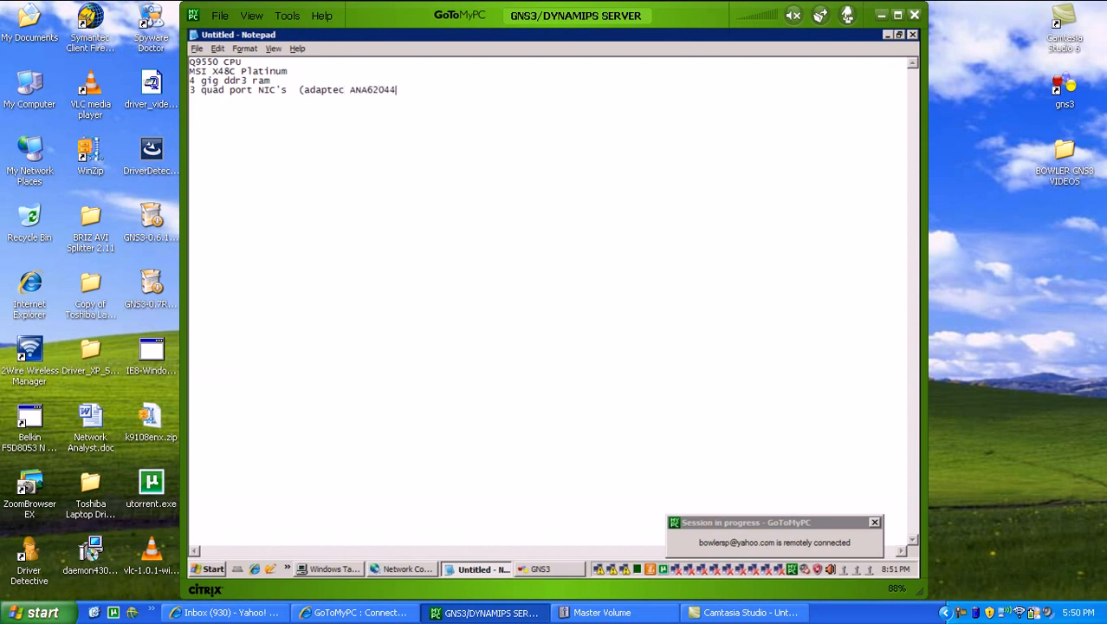
{"action": "type", "text": ")"}
{"action": "key", "text": "Return"}
{"action": "key", "text": "Return"}
Glance at the network connections again, and add the line "XP 64-bit" below the NIC entry in the note.
{"action": "left_click", "coordinate": [386, 570]}
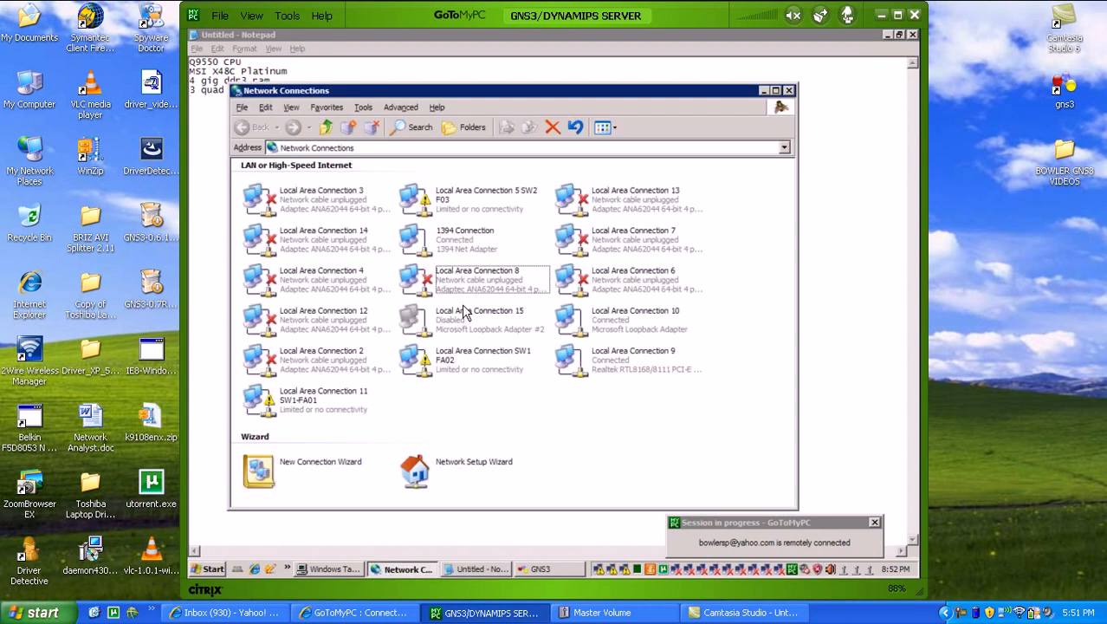
{"action": "left_click", "coordinate": [822, 275]}
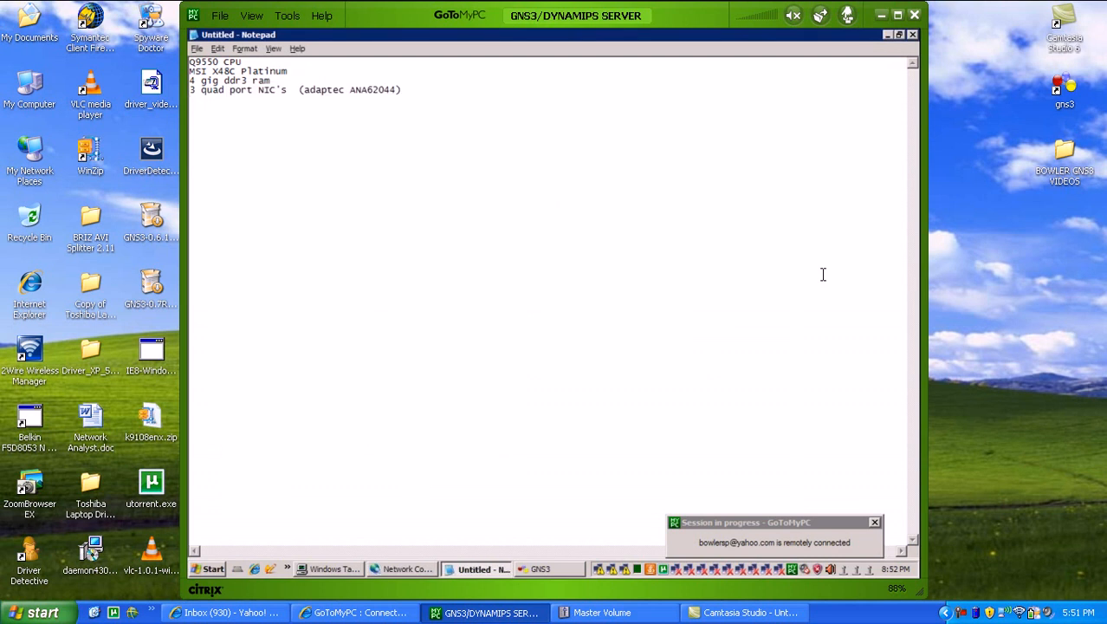
{"action": "type", "text": "XP 64-bit"}
{"action": "key", "text": "Return"}
{"action": "key", "text": "Return"}
Launch a command prompt on the remote server and open a telnet session to 192.168.1.1.
{"action": "left_click", "coordinate": [213, 570]}
{"action": "left_click", "coordinate": [263, 524]}
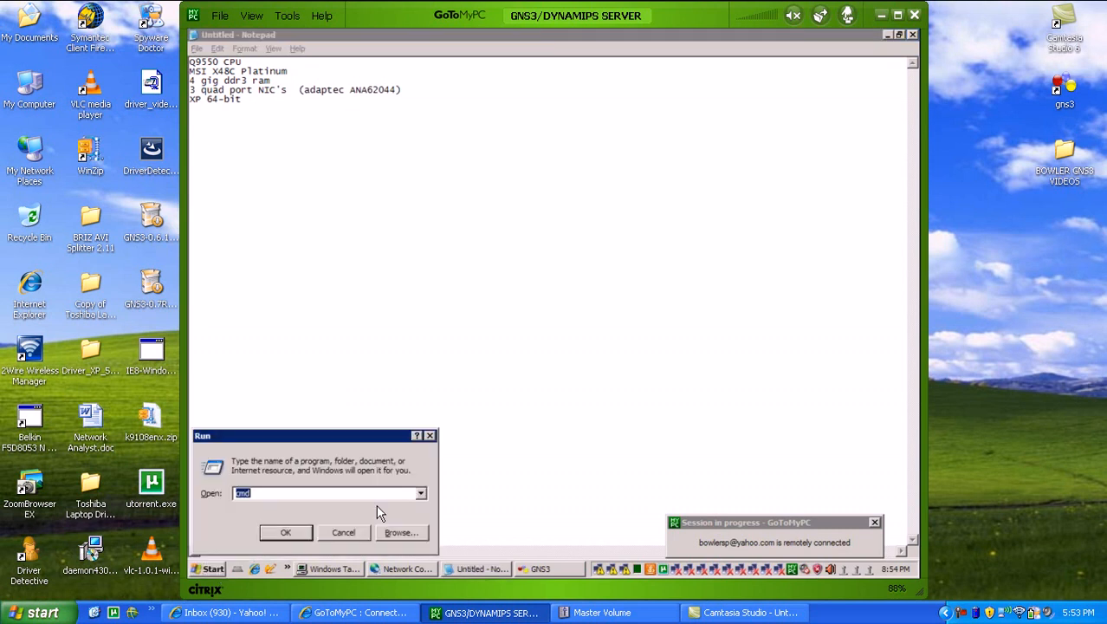
{"action": "key", "text": "Return"}
{"action": "type", "text": "telnet"}
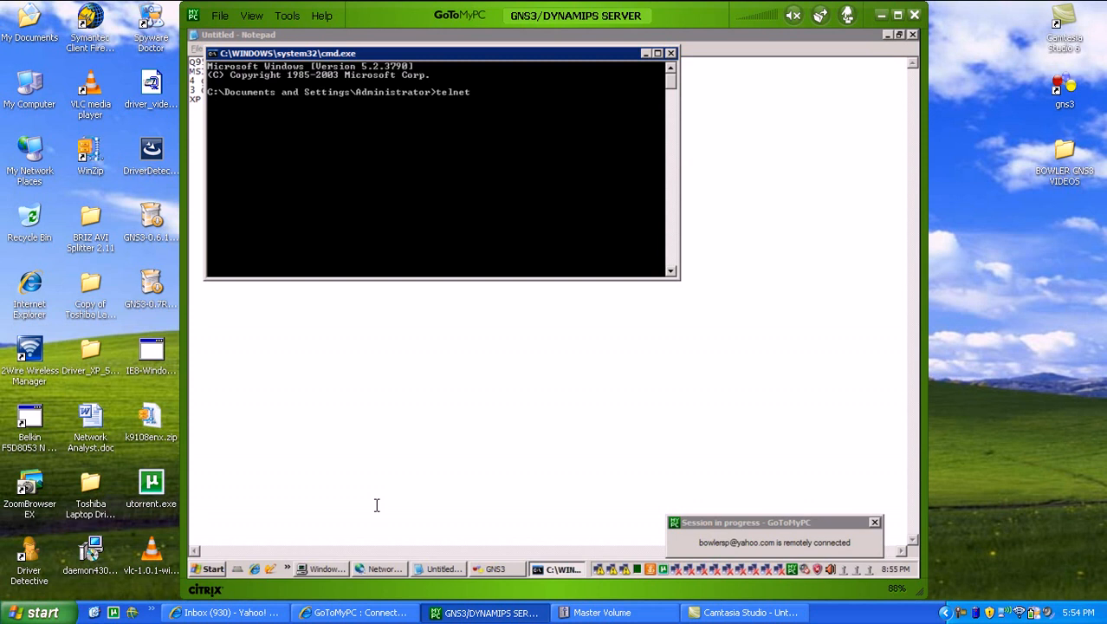
{"action": "type", "text": "192"}
{"action": "key", "text": "BackSpace"}
{"action": "key", "text": "BackSpace"}
{"action": "type", "text": "92.168.1.1"}
{"action": "key", "text": "Return"}
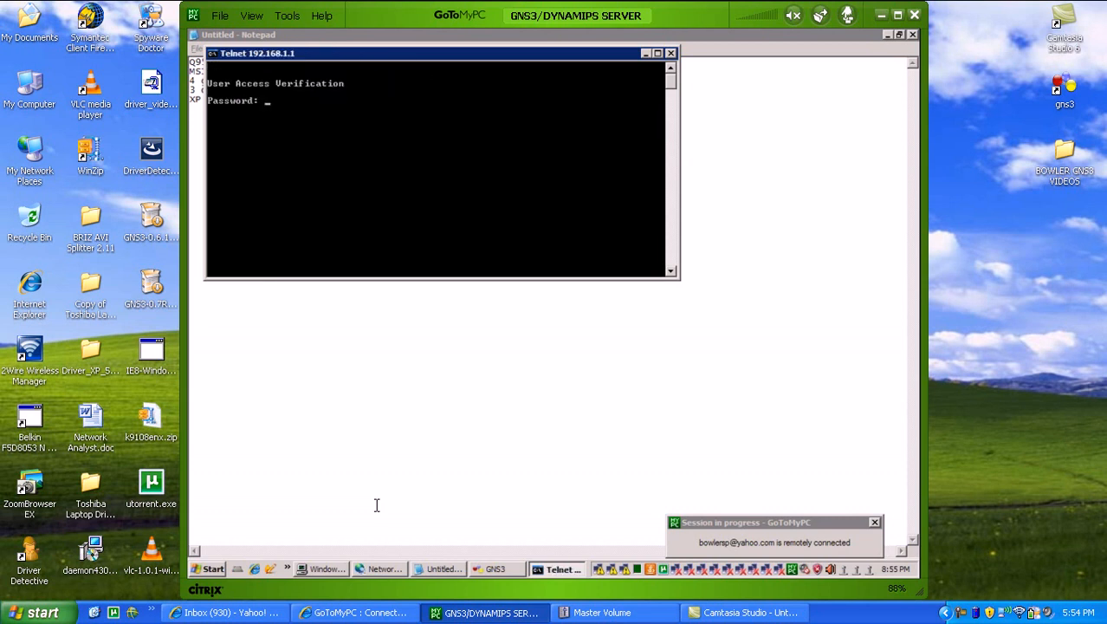
Log in to the 2509 router with the access password, and enter privileged mode using en and the enable password.
{"action": "key", "text": "Return"}
{"action": "key", "text": "Return"}
{"action": "key", "text": "Return"}
{"action": "key", "text": "Return"}
{"action": "type", "text": "en"}
{"action": "key", "text": "Return"}
{"action": "key", "text": "Return"}
{"action": "key", "text": "Return"}
{"action": "key", "text": "Return"}
{"action": "key", "text": "Return"}
{"action": "key", "text": "Return"}
{"action": "key", "text": "Return"}
{"action": "key", "text": "Return"}
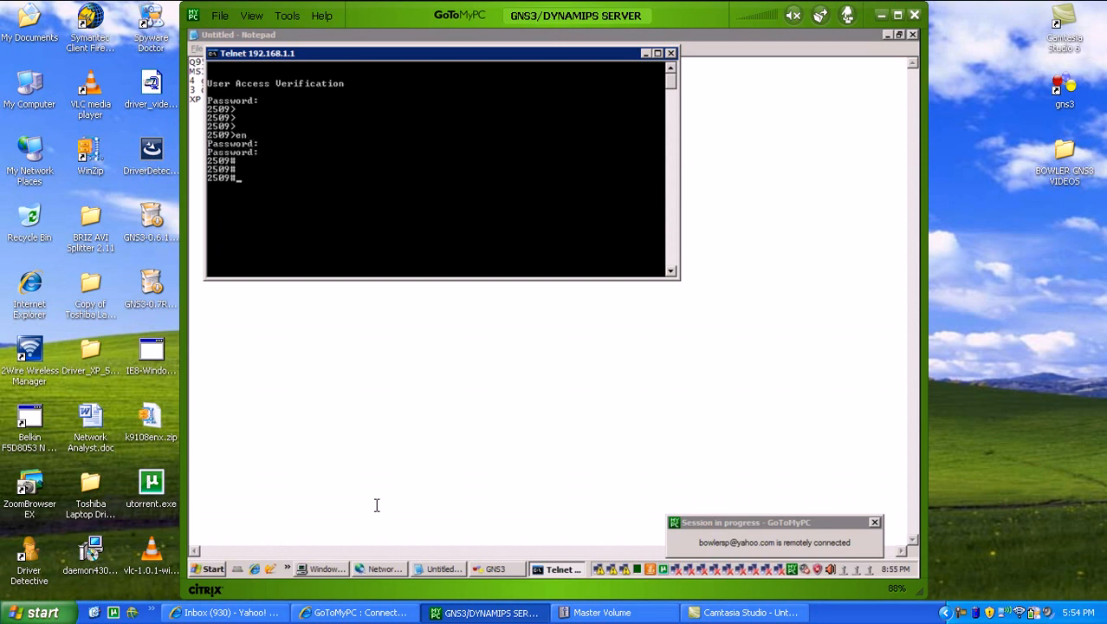